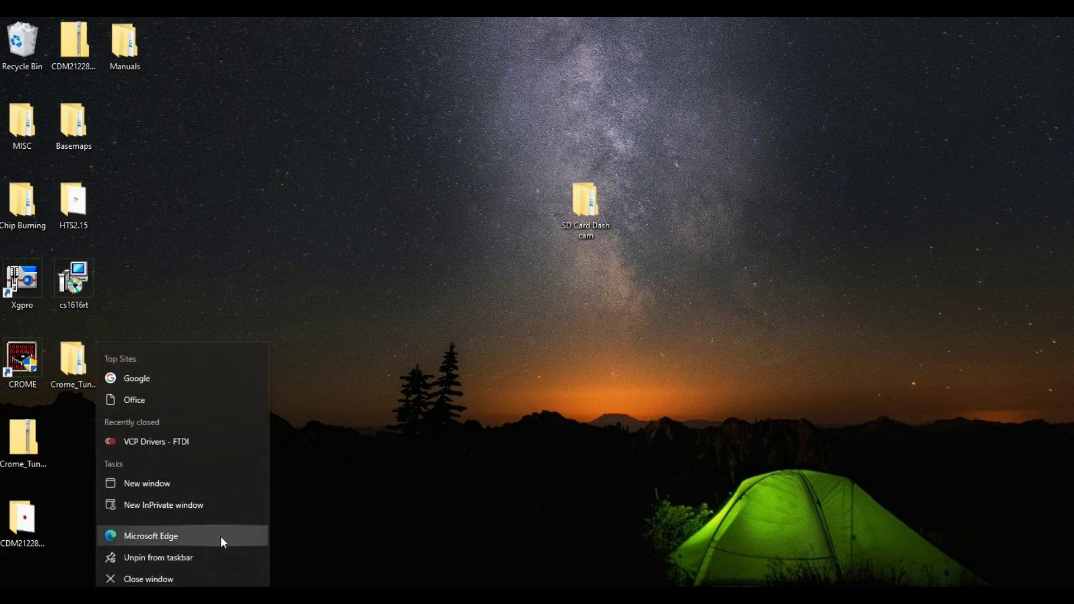
# Step: In a new Edge window, search Google for 'ftdi drivers' and open FTDI's VCP Drivers page
pyautogui.click(220, 536)
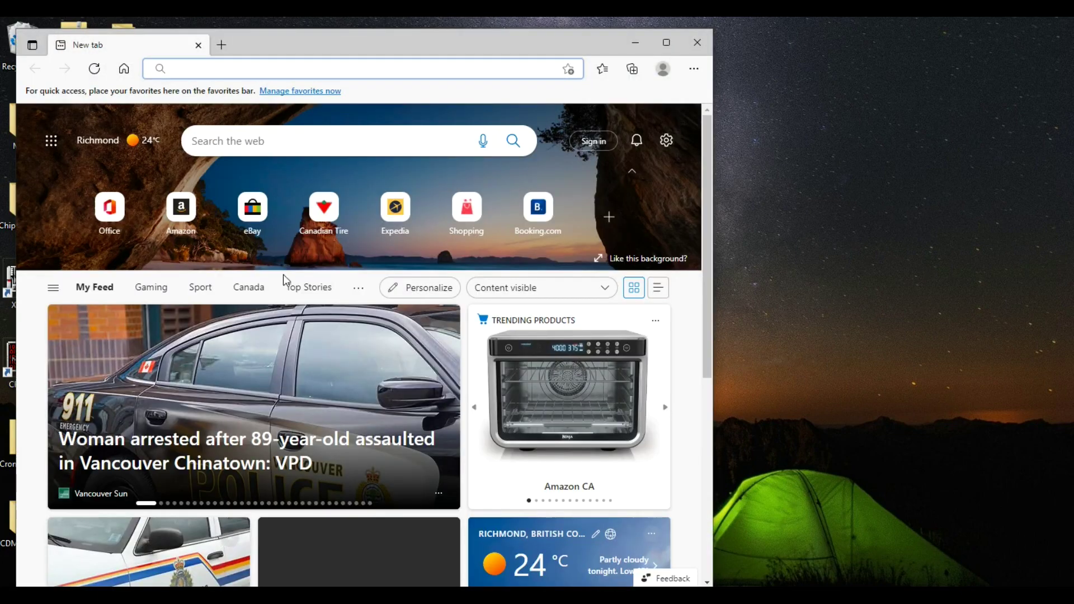
pyautogui.click(365, 63)
pyautogui.write('google.com')
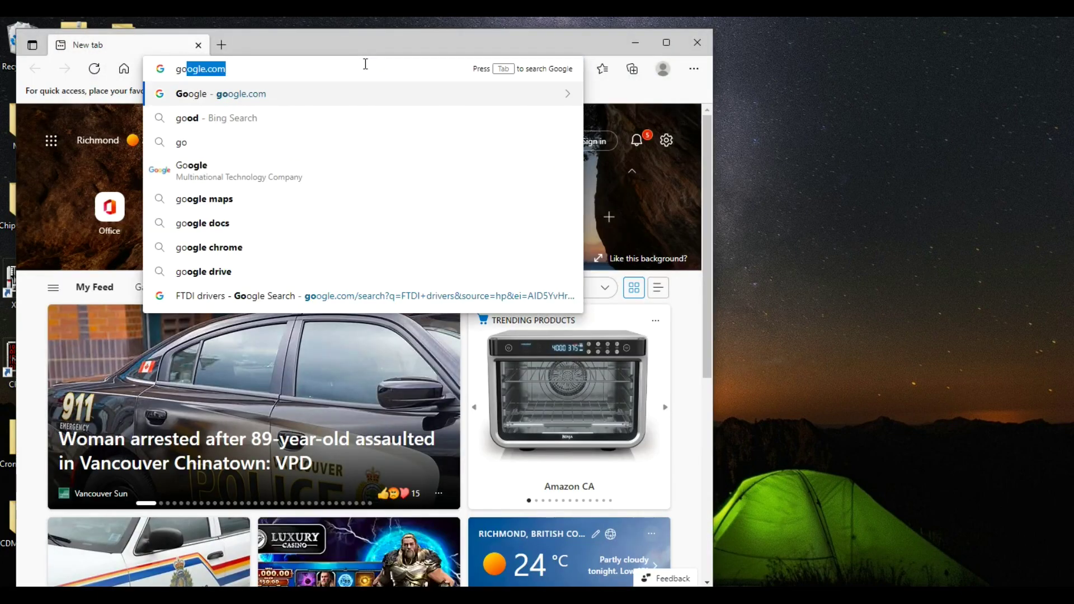
pyautogui.press('Return')
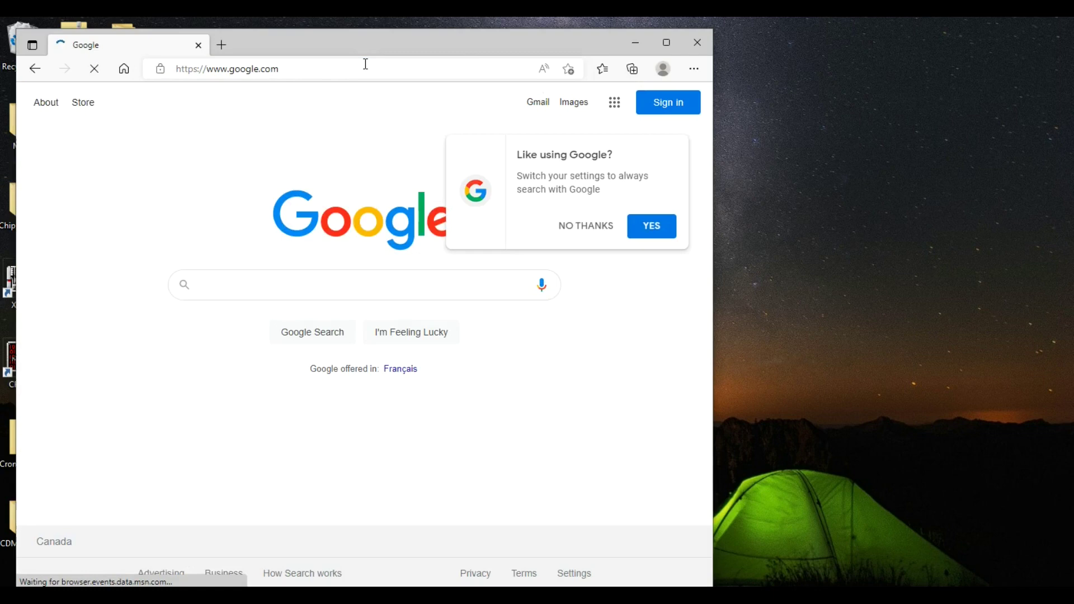
pyautogui.write('FTDI')
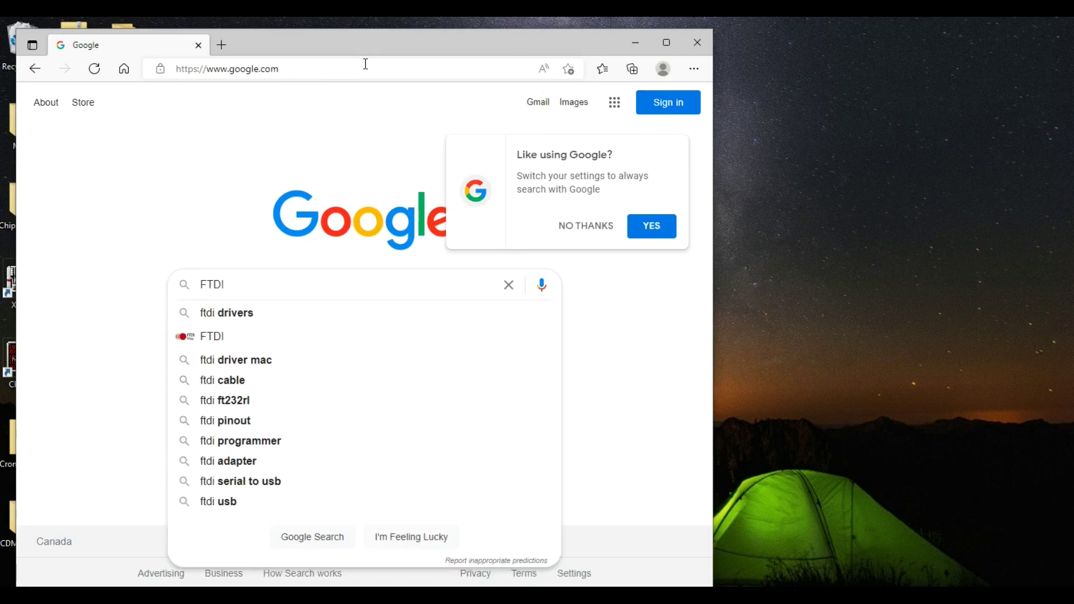
pyautogui.press('Down')
pyautogui.press('Return')
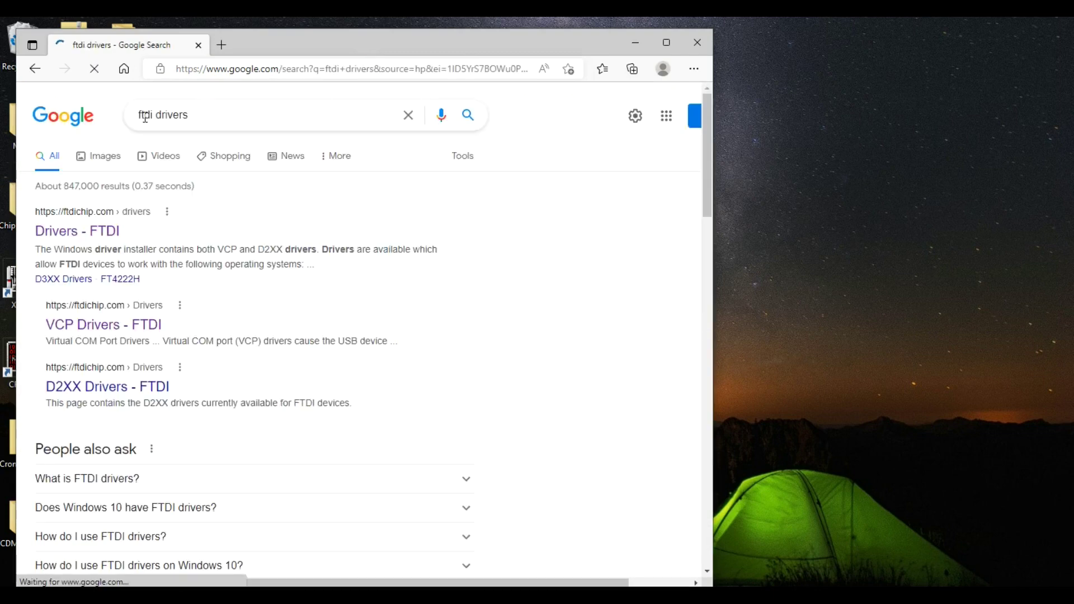
pyautogui.click(95, 236)
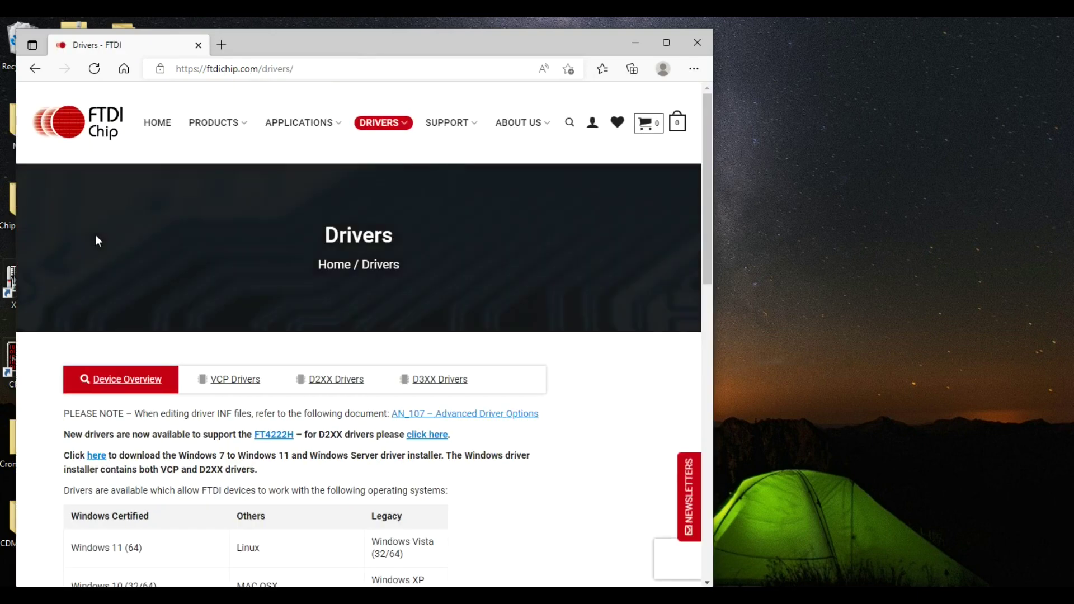
pyautogui.click(217, 373)
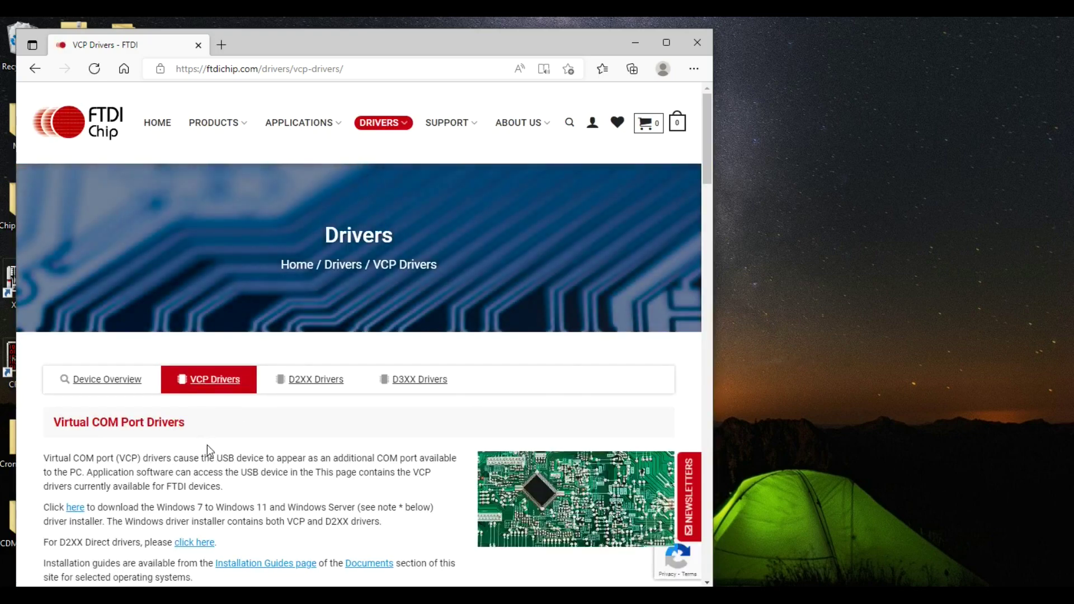
# Step: Scroll through the supported VCP driver versions for Windows, Linux and macOS
pyautogui.scroll(-7, 207, 445)
pyautogui.scroll(-5, 208, 444)
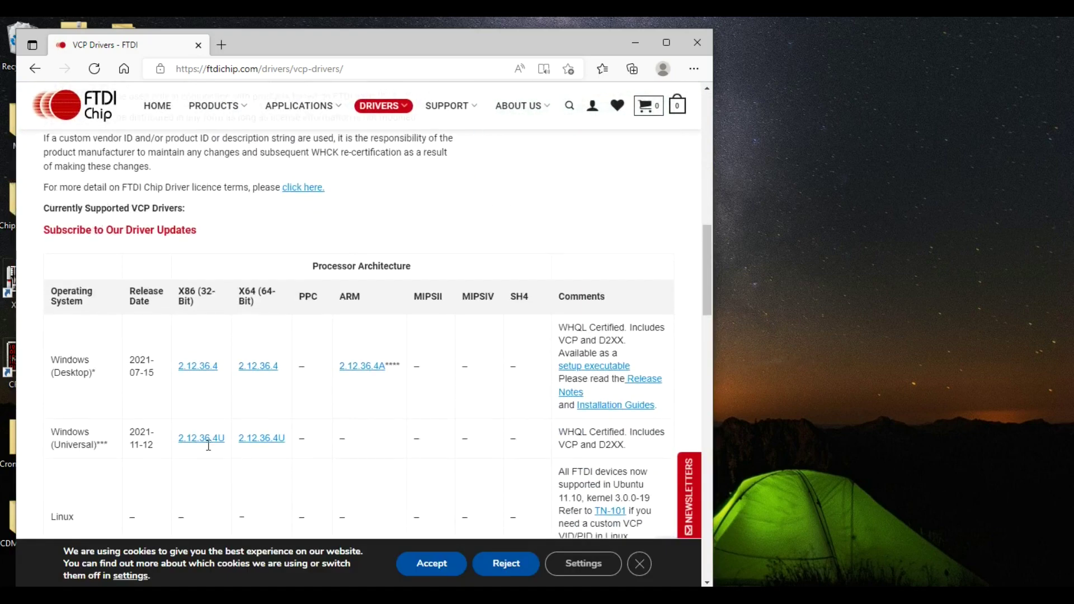
pyautogui.scroll(-9, 170, 424)
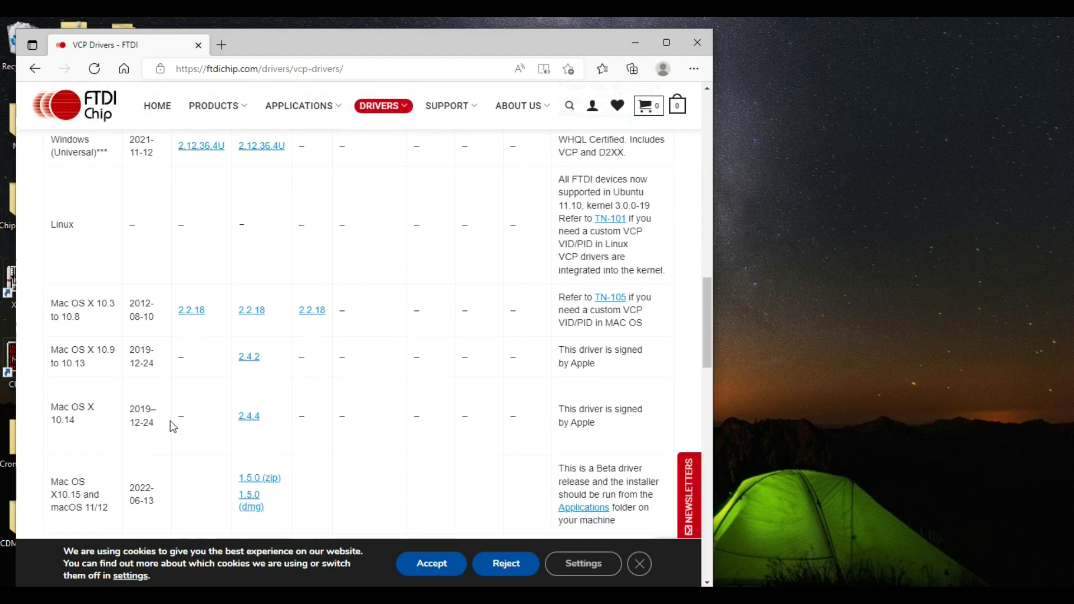
pyautogui.scroll(-6, 170, 418)
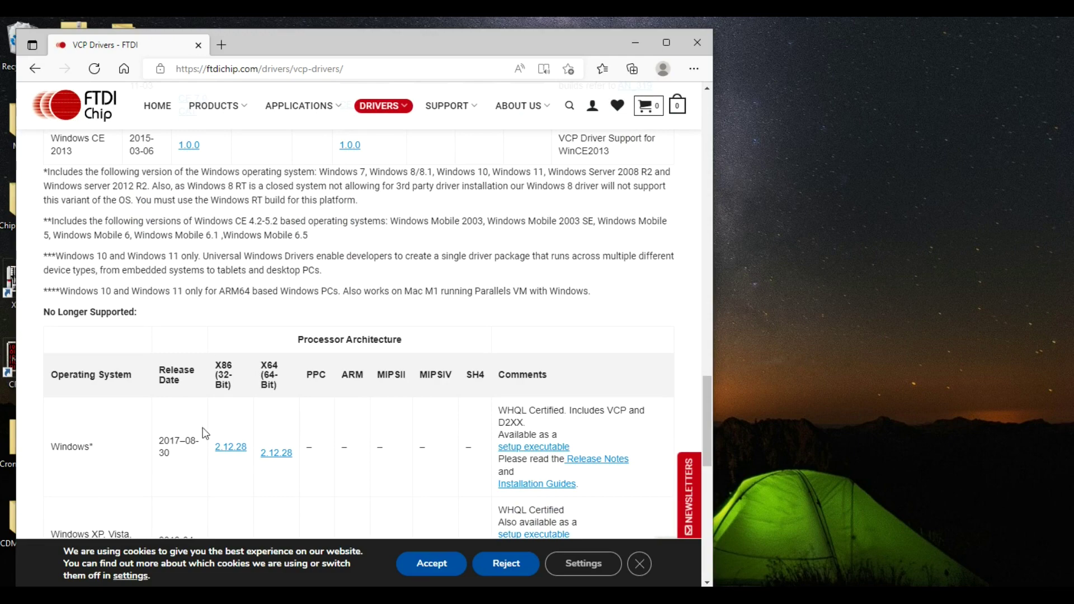
pyautogui.scroll(18, 335, 345)
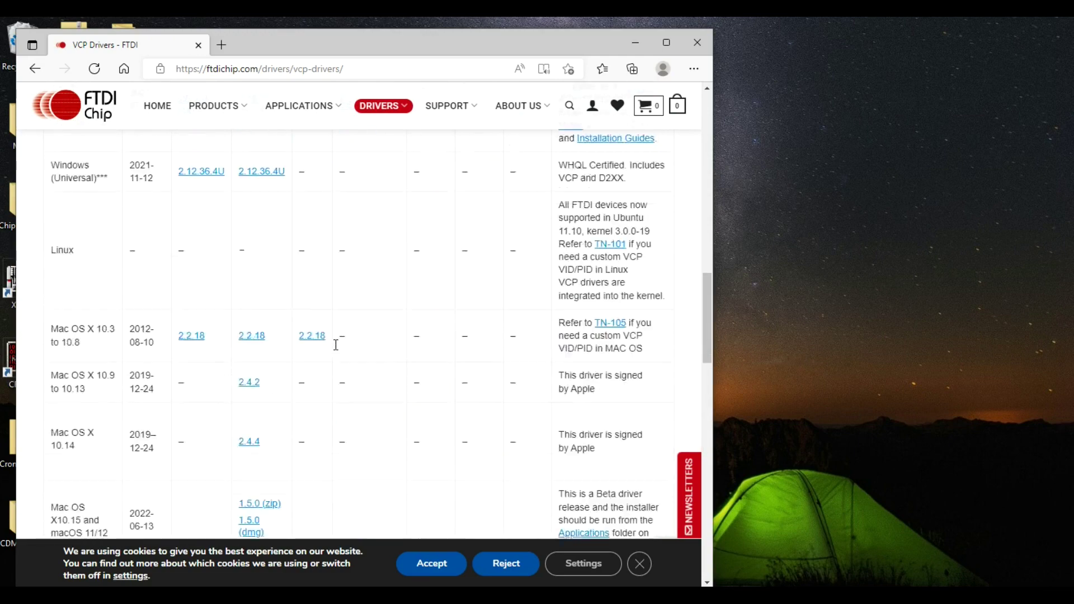
pyautogui.scroll(-4, 323, 358)
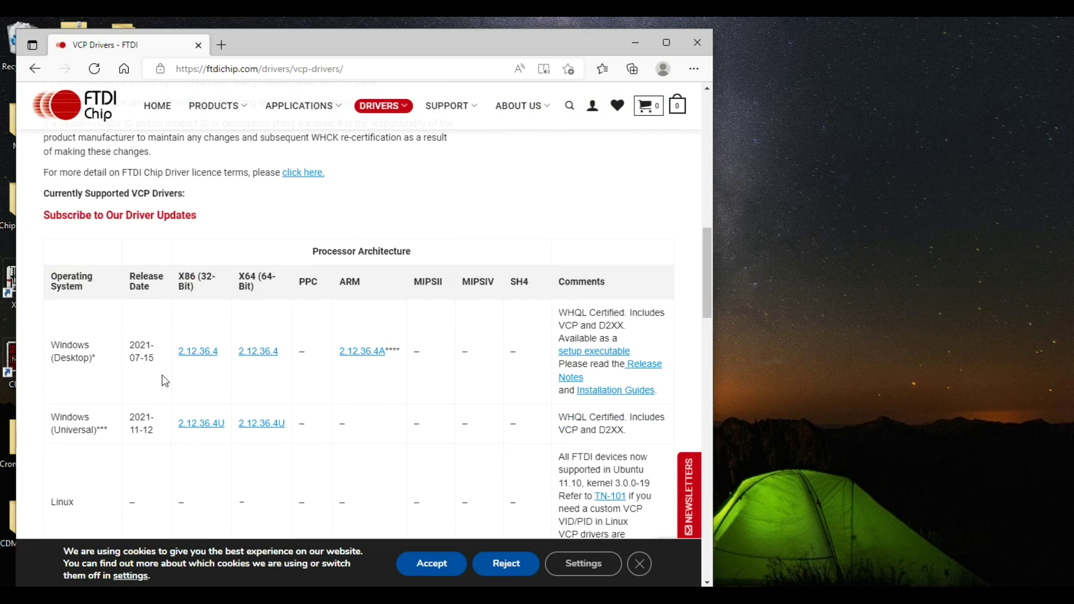
pyautogui.scroll(-7, 284, 389)
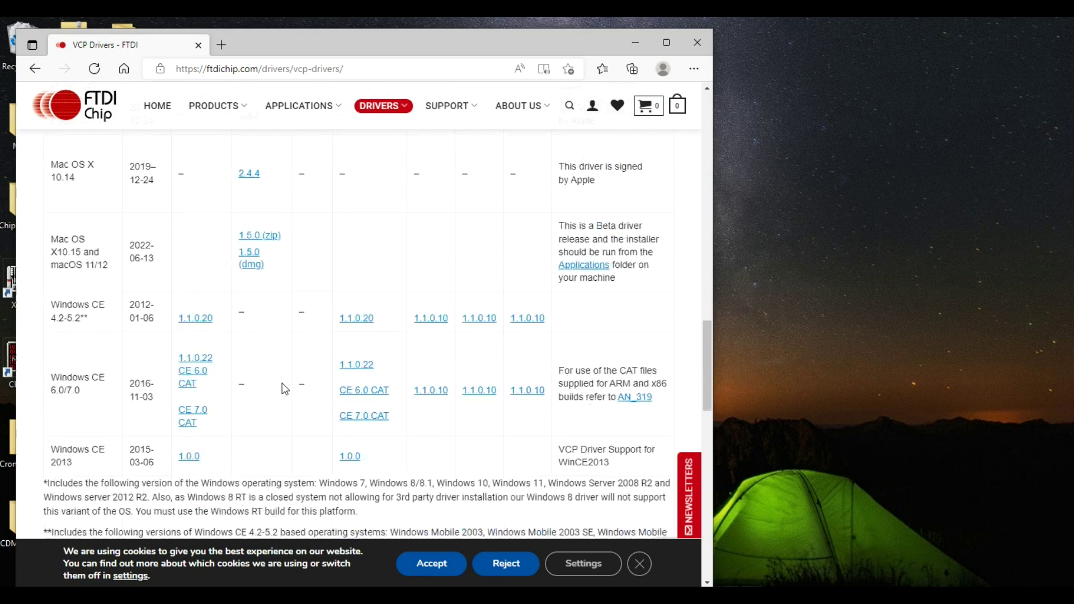
pyautogui.scroll(2, 285, 388)
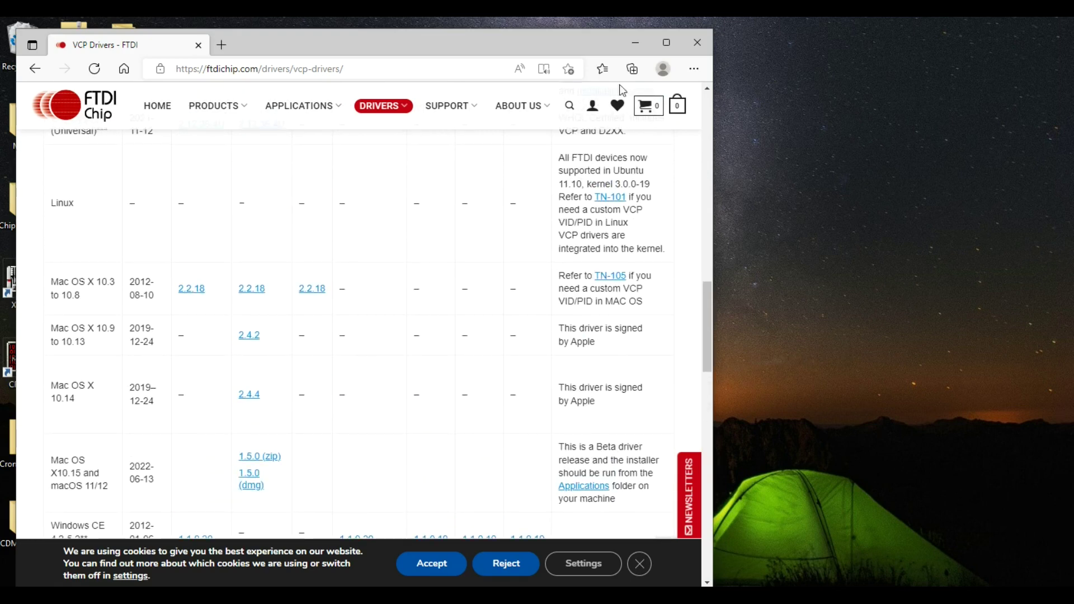
# Step: Close Edge, launch Device Manager and expand Ports (COM & LPT) to find USB Serial Port (COM5)
pyautogui.click(694, 42)
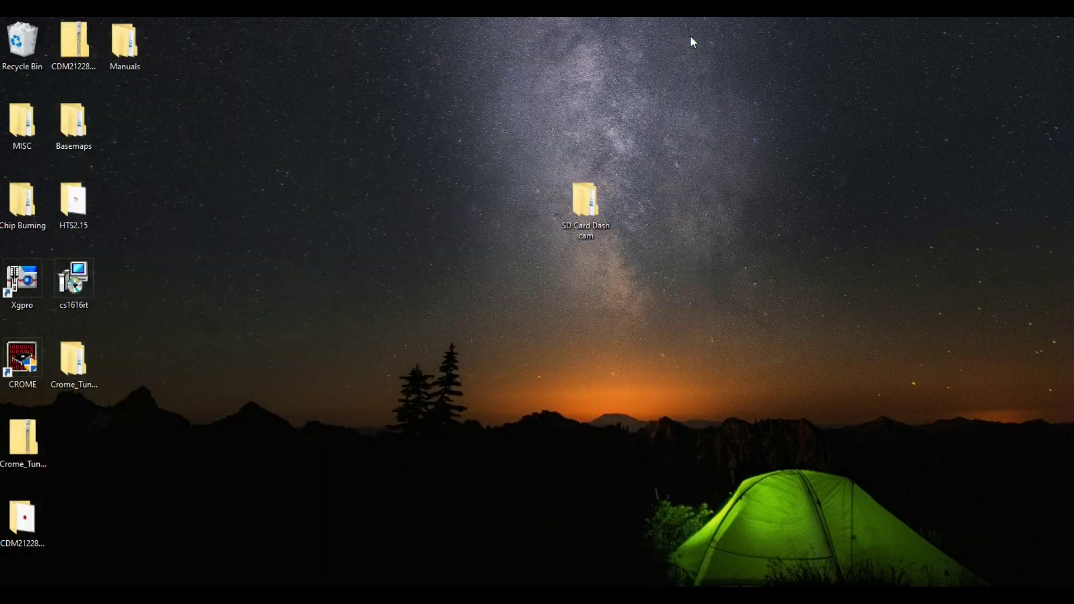
pyautogui.press('super')
pyautogui.write('devi')
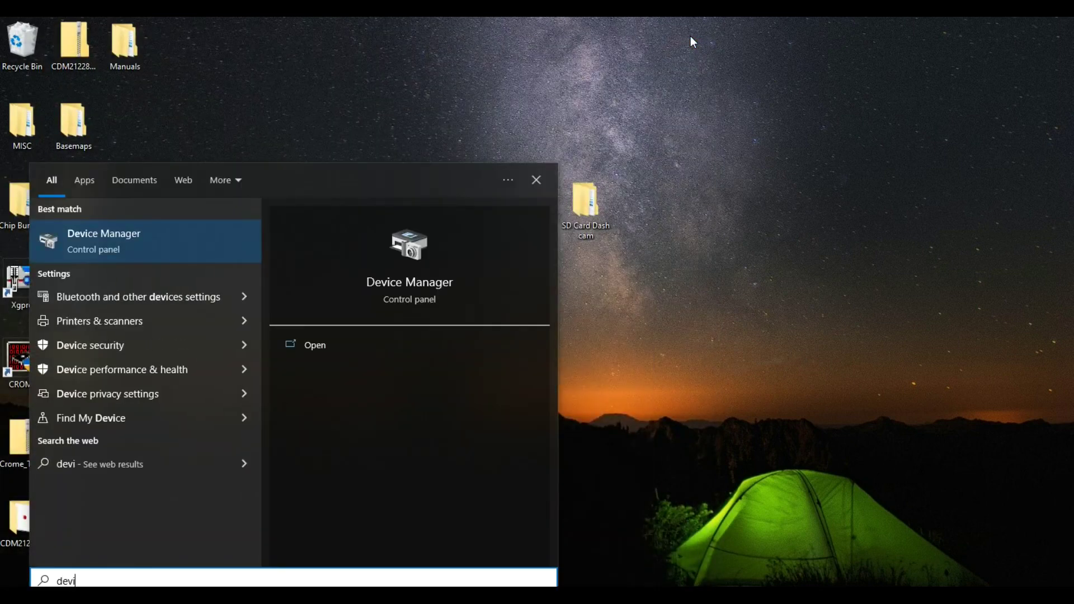
pyautogui.press('Return')
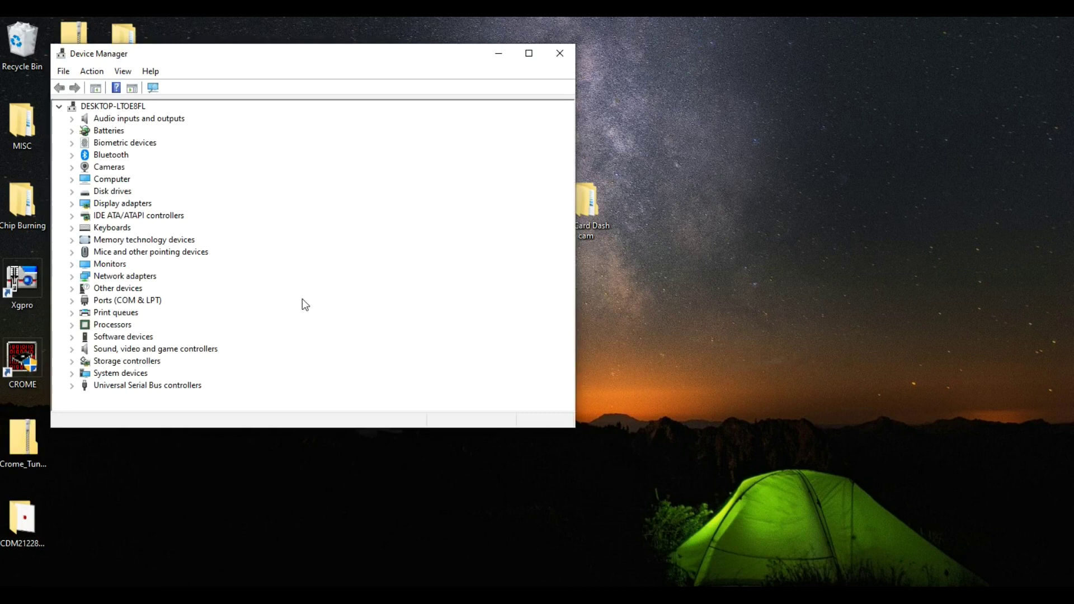
pyautogui.click(73, 302)
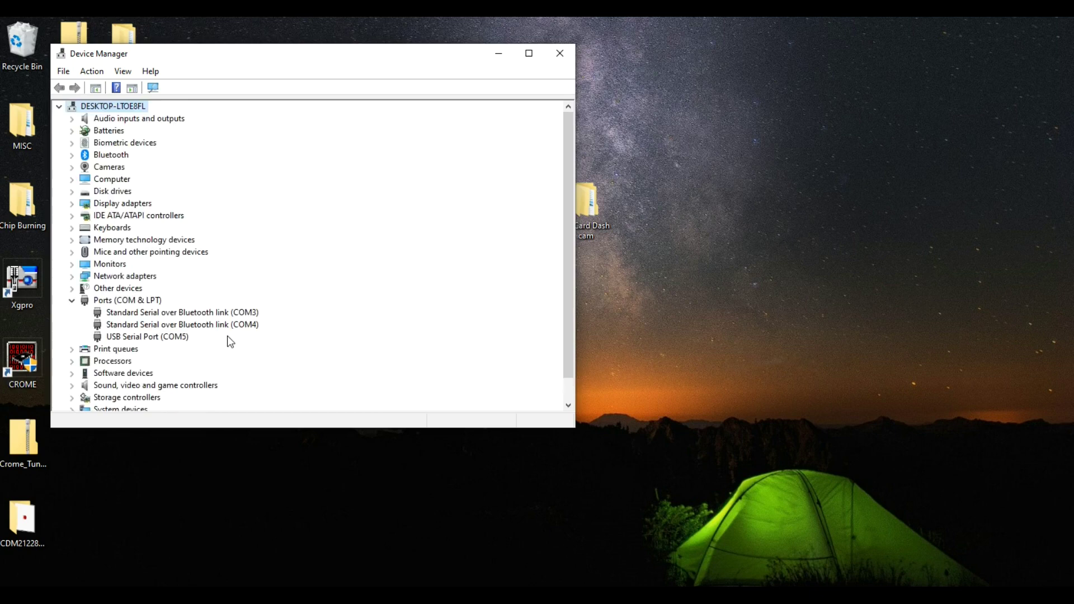
pyautogui.click(178, 338)
pyautogui.doubleClick(177, 338)
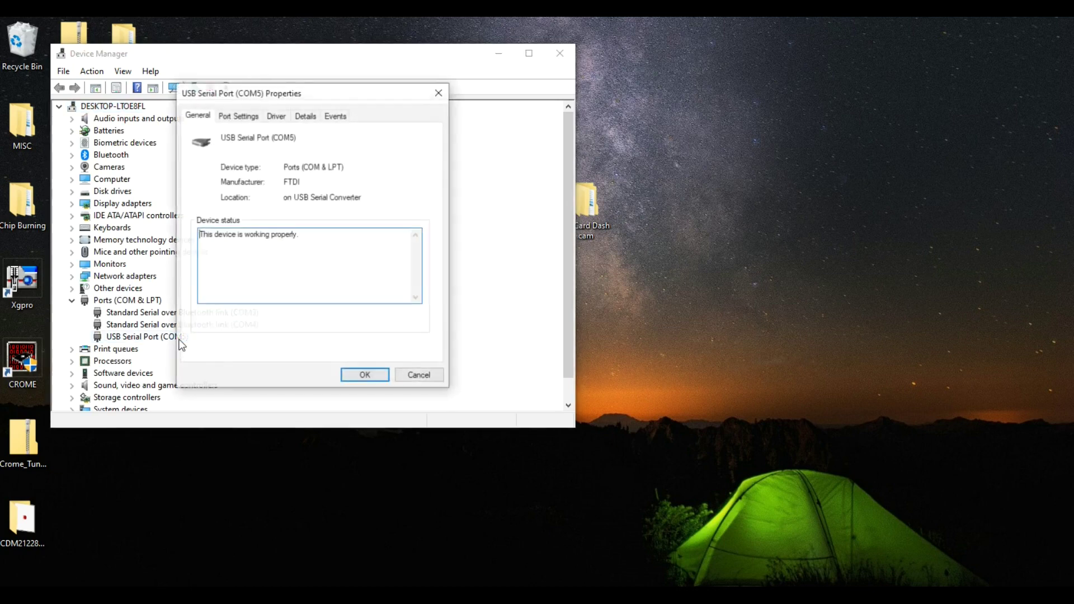
pyautogui.click(248, 118)
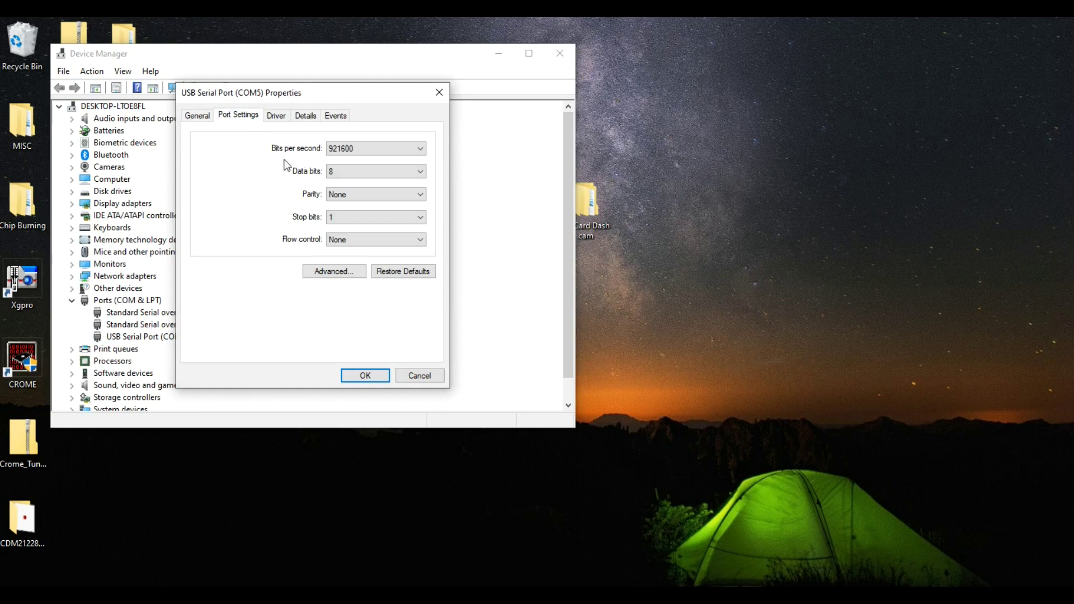
pyautogui.click(346, 148)
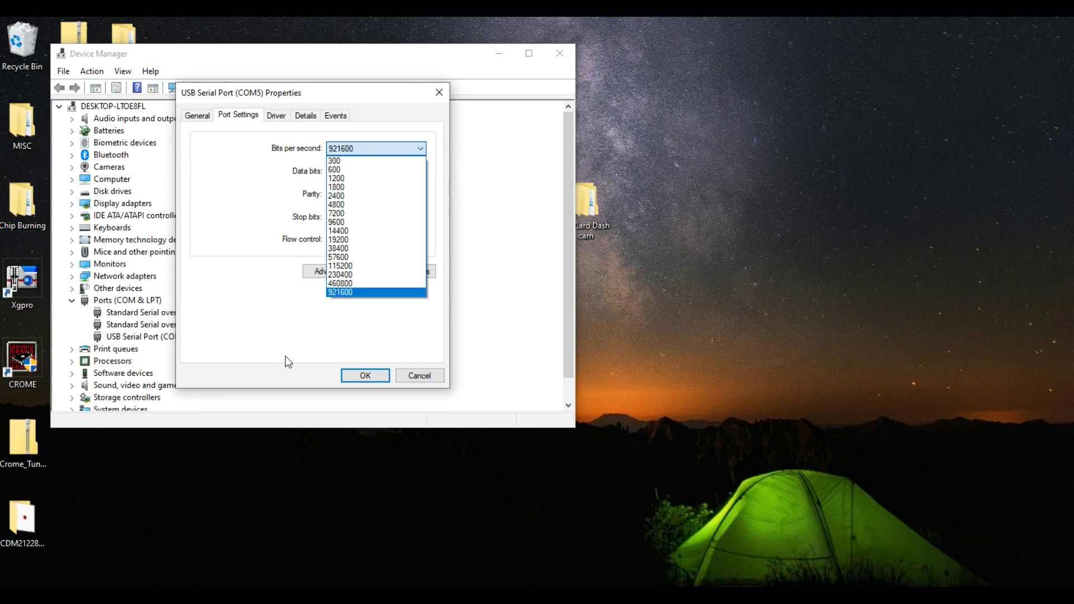
pyautogui.click(440, 379)
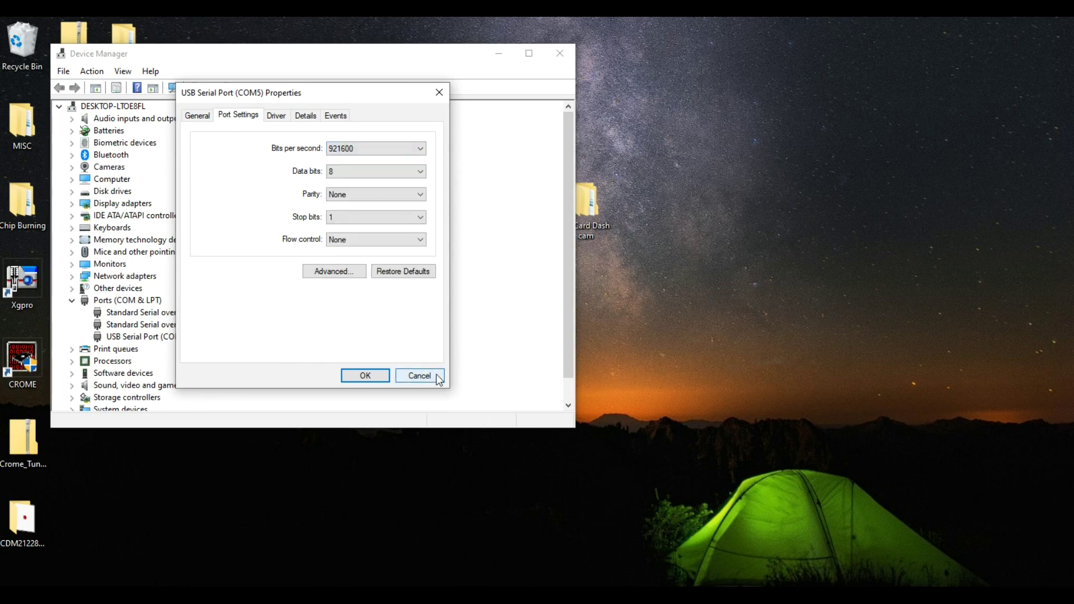
pyautogui.click(438, 378)
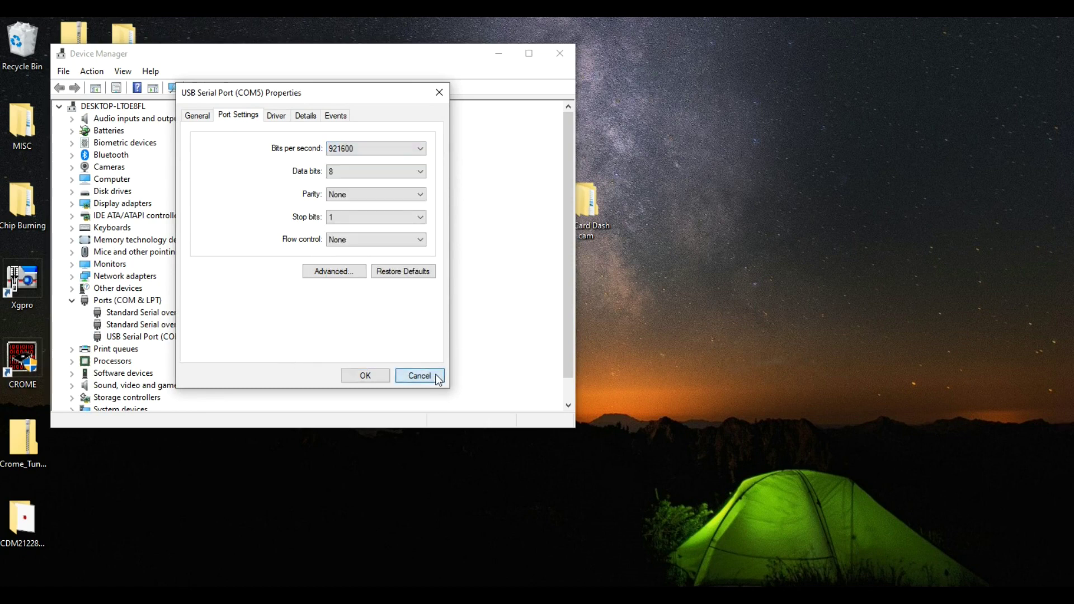
# Step: Close Device Manager and launch HTS2.15 from its Explorer folder, loading the P28 map
pyautogui.click(572, 53)
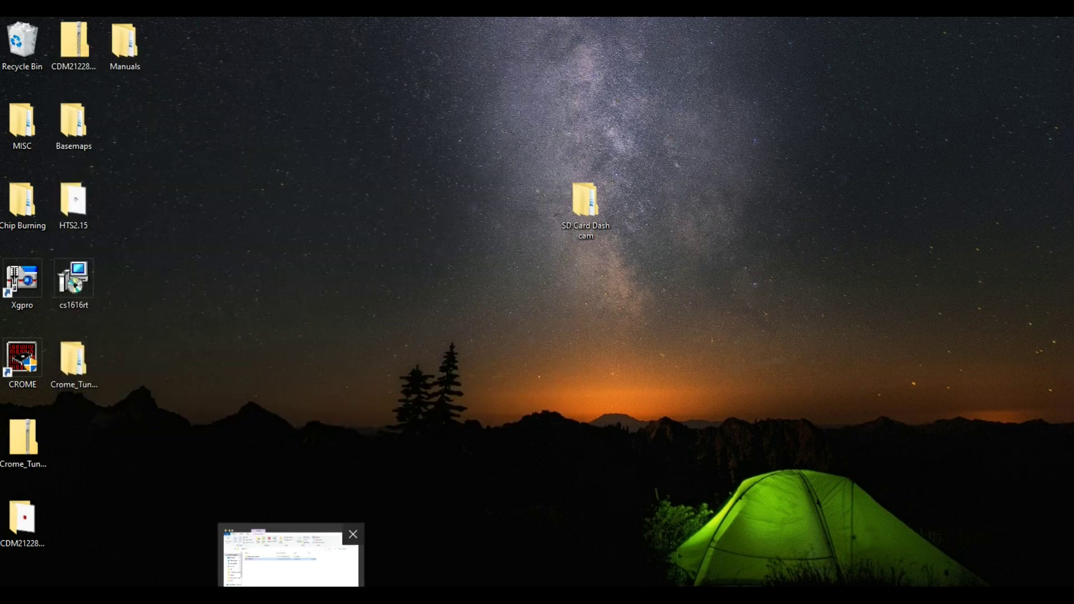
pyautogui.click(298, 573)
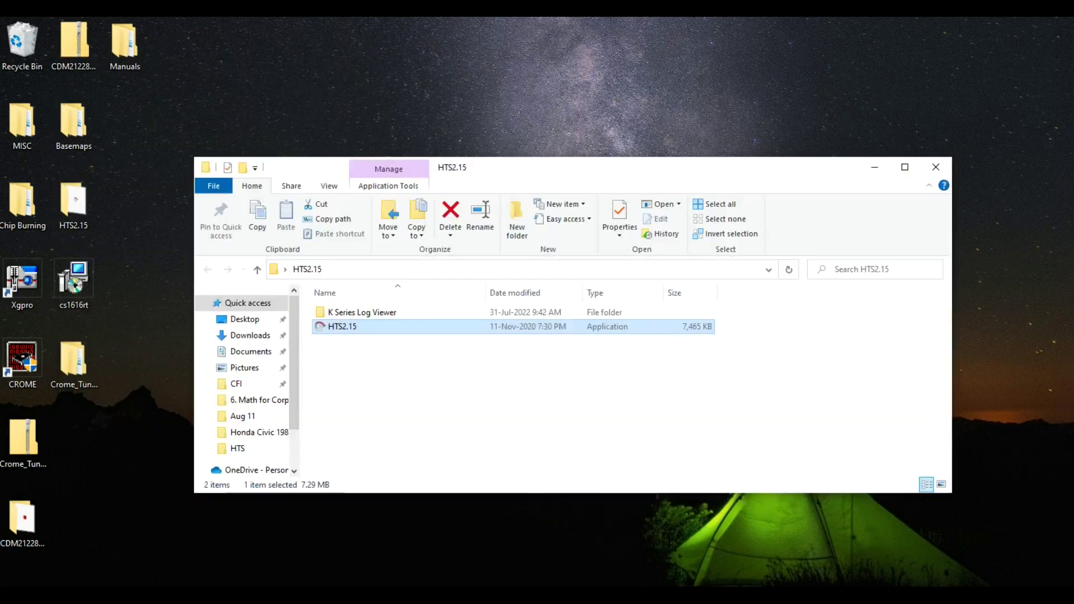
pyautogui.doubleClick(401, 331)
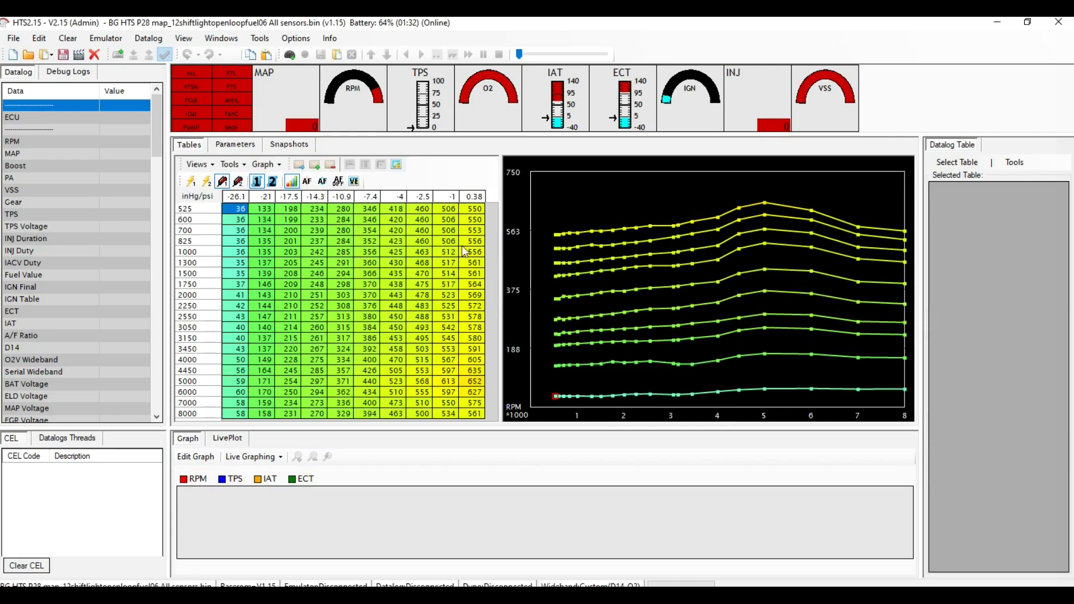
pyautogui.click(13, 39)
pyautogui.click(31, 211)
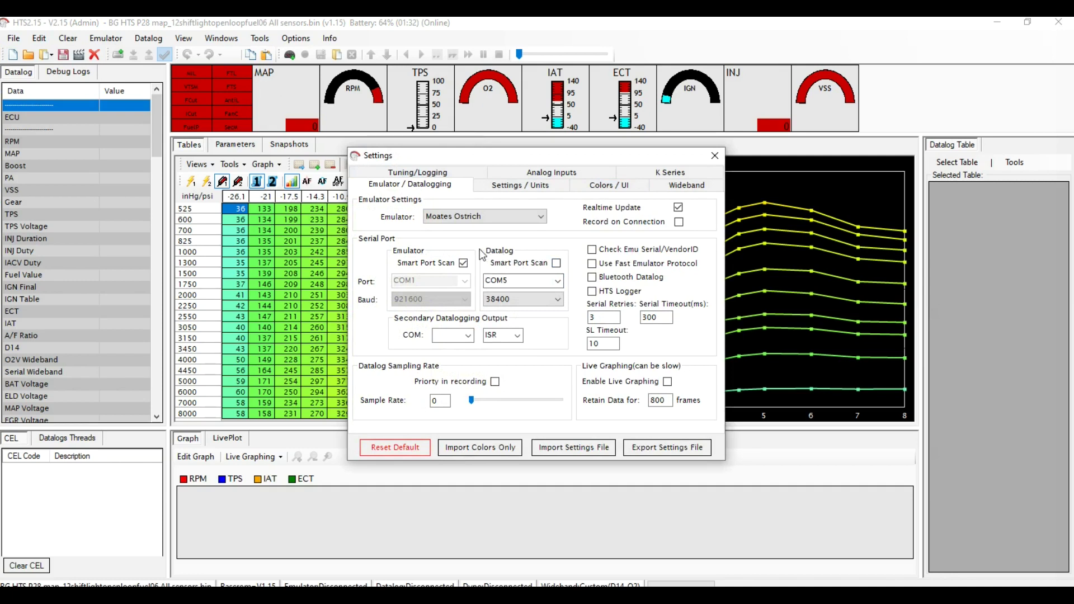
pyautogui.click(557, 302)
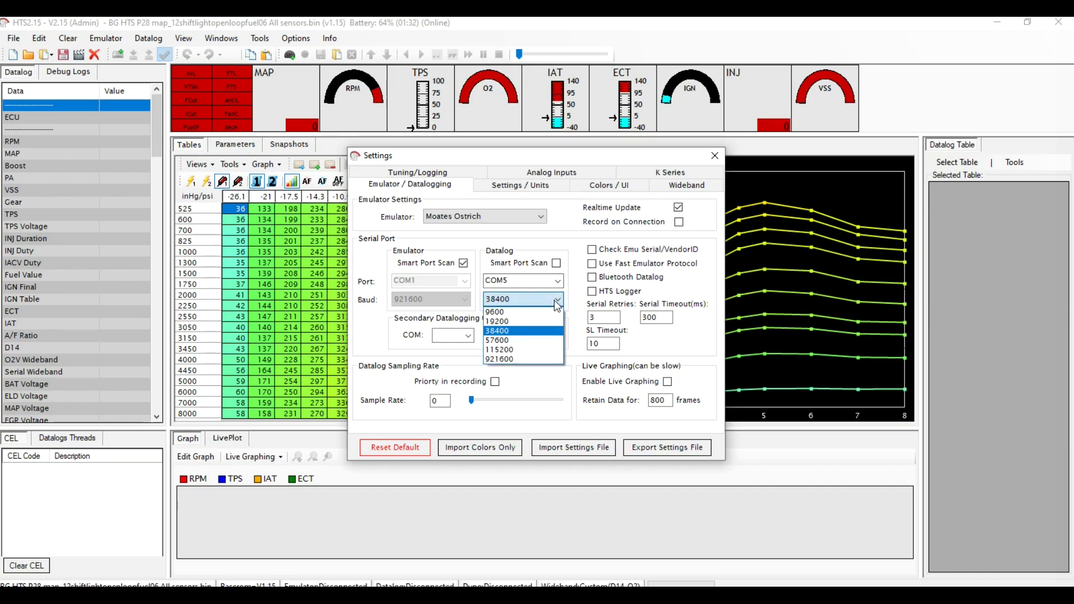
pyautogui.click(572, 286)
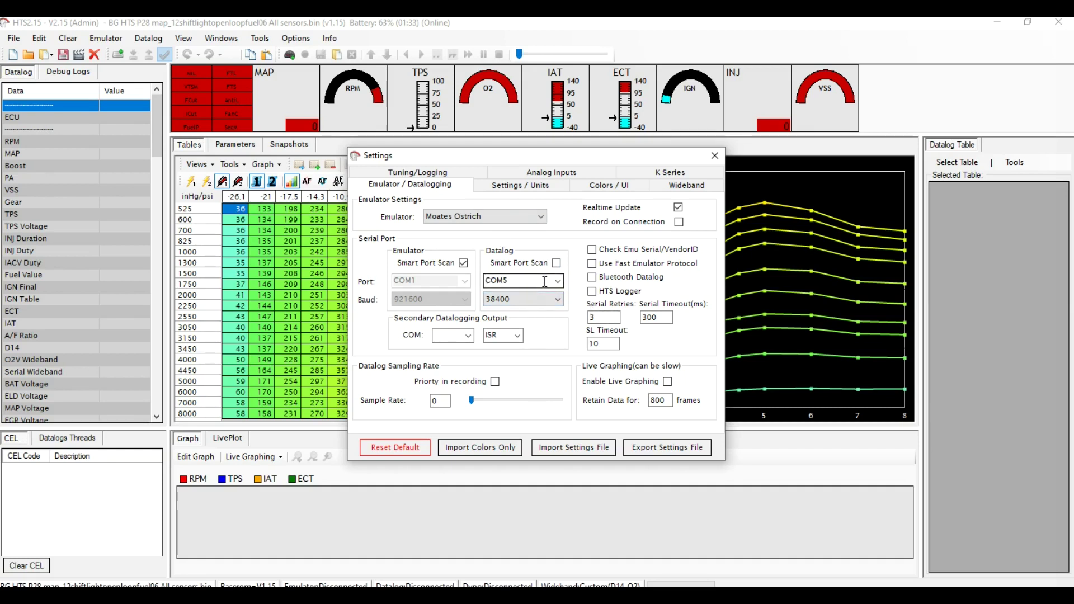
pyautogui.click(710, 155)
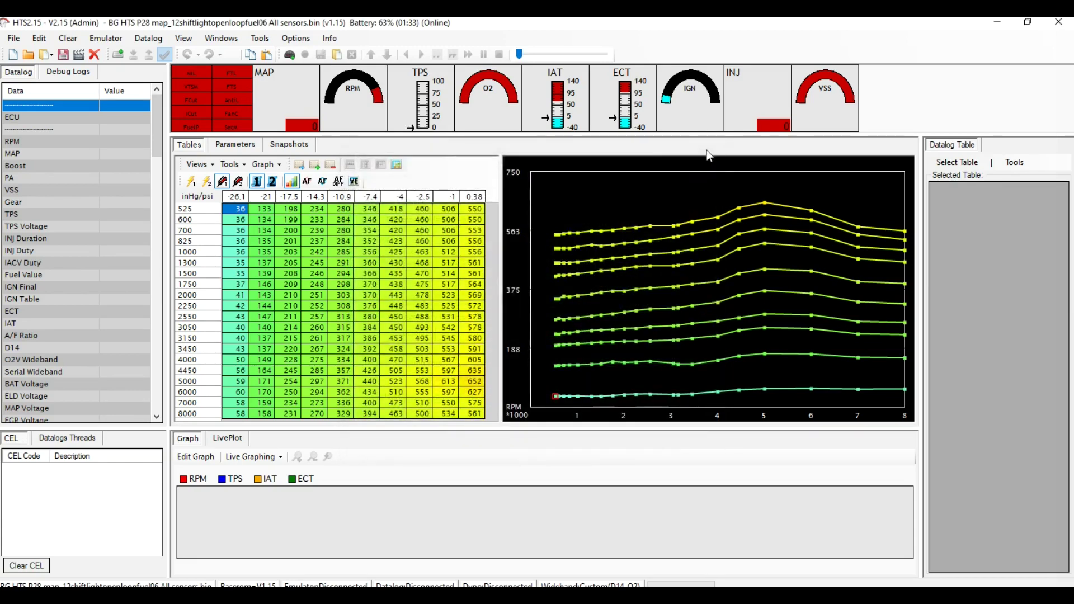
# Step: Choose Start from the Datalog menu to begin live datalogging from the ECU
pyautogui.click(148, 40)
pyautogui.click(159, 50)
pyautogui.click(146, 39)
pyautogui.click(146, 39)
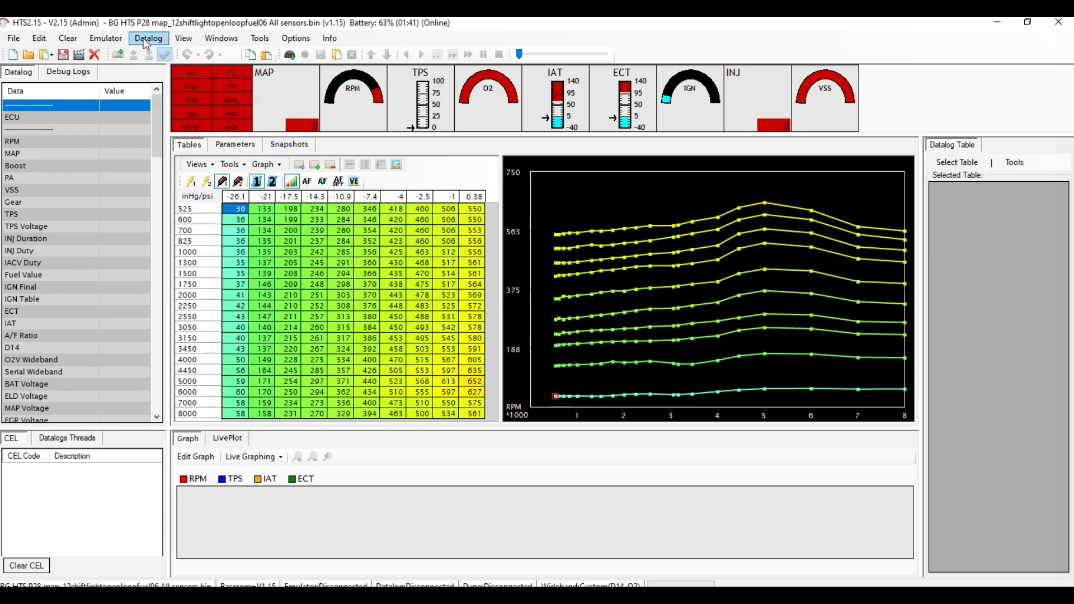
pyautogui.click(146, 39)
pyautogui.click(144, 56)
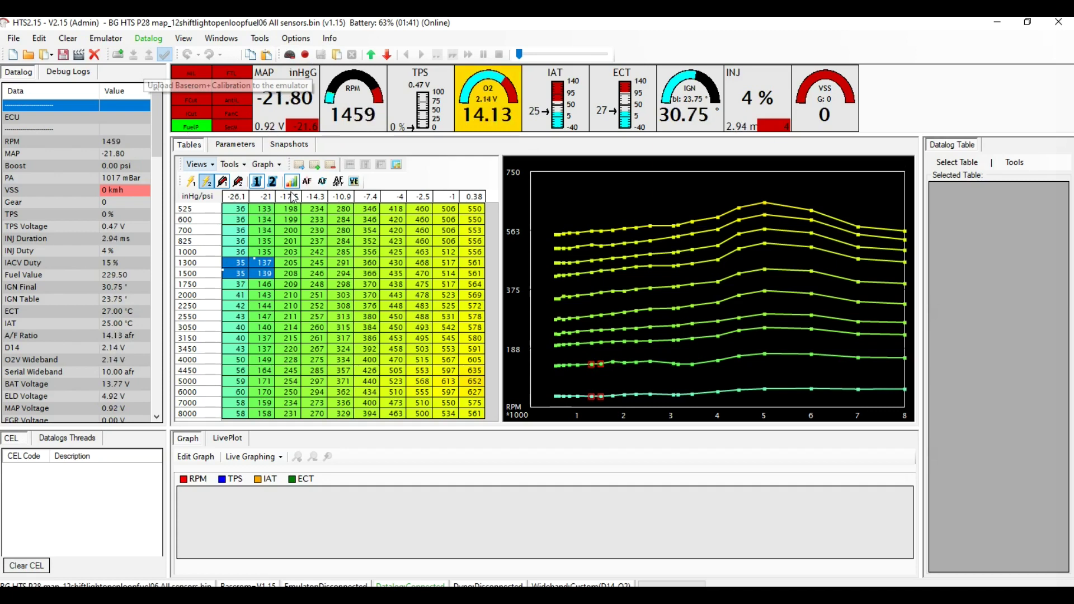
# Step: Show logged AF values in the table and select the MAP reading in the data list
pyautogui.click(322, 182)
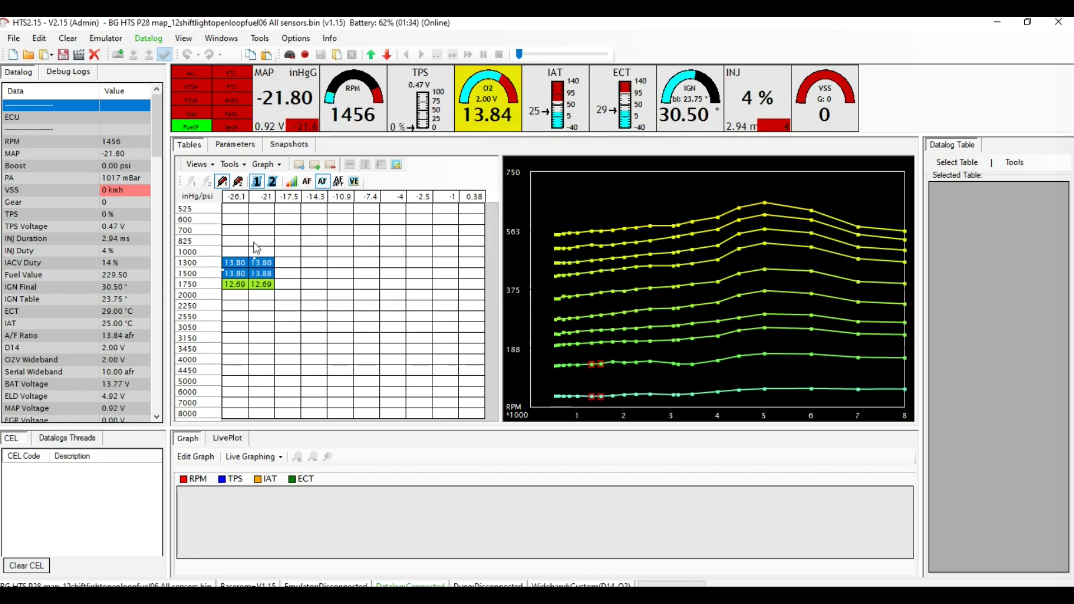
pyautogui.click(142, 153)
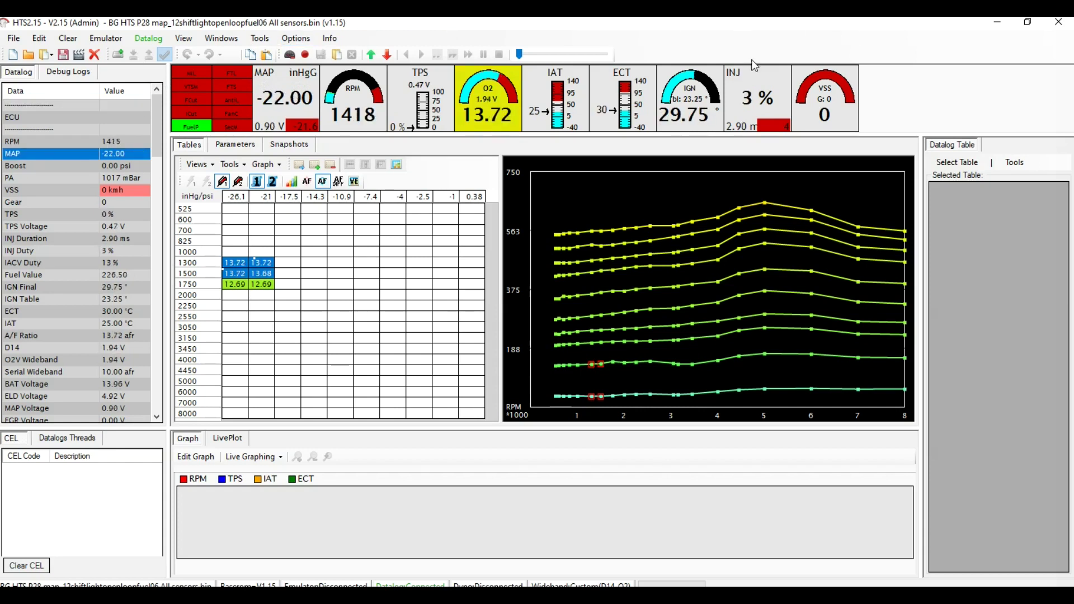